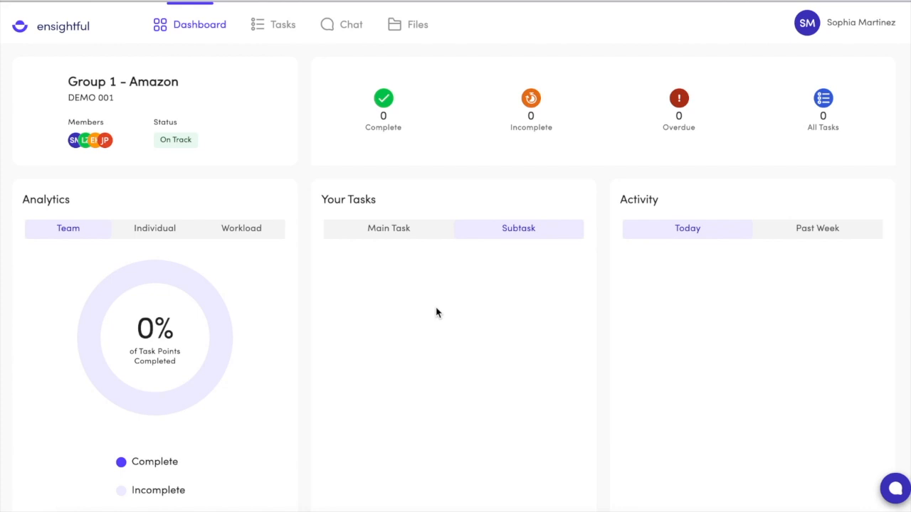
# Create a new task in the To Do column of the task board and title it "SWOT Analysis"
pyautogui.click(276, 33)
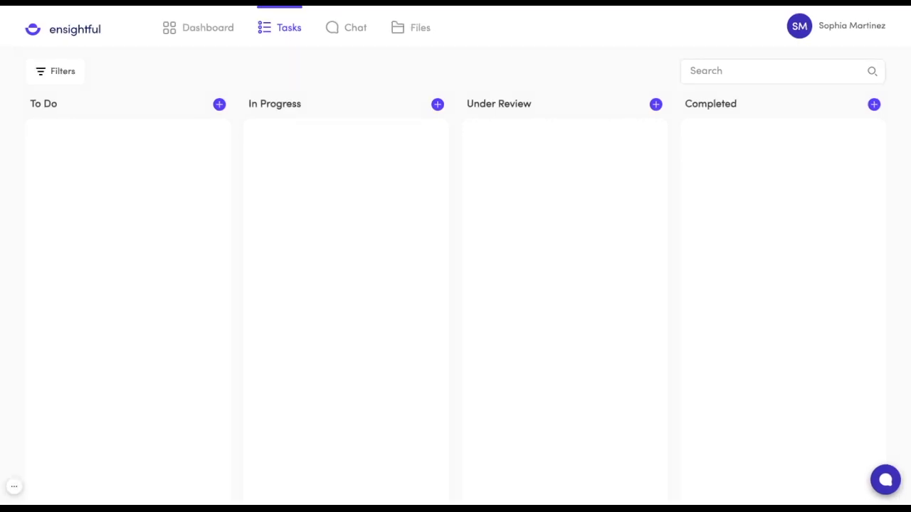
pyautogui.click(219, 104)
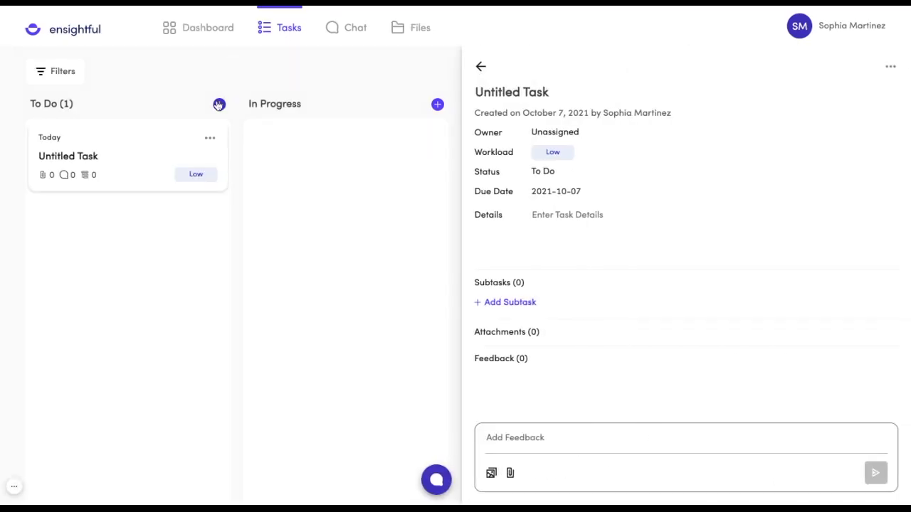
pyautogui.click(543, 90)
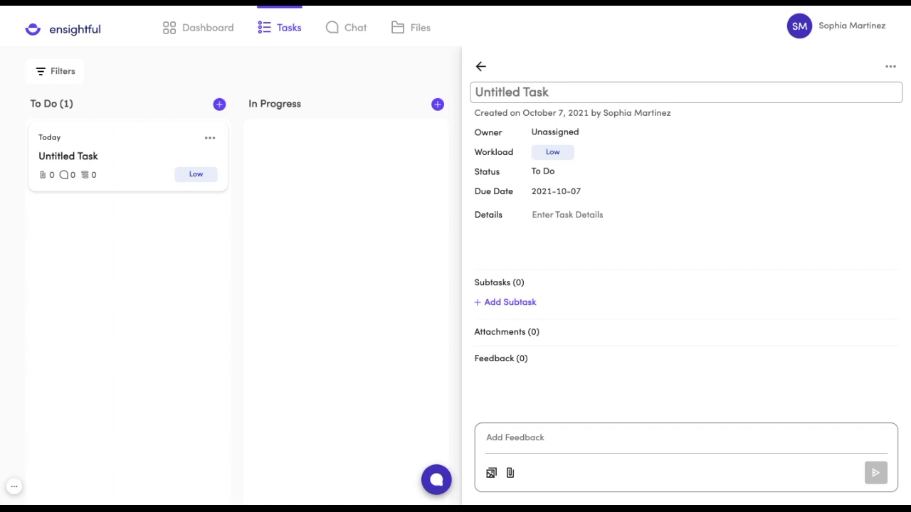
pyautogui.hotkey('ctrl', 'a')
pyautogui.press('BackSpace')
pyautogui.write('SWOT Analysis')
pyautogui.click(654, 135)
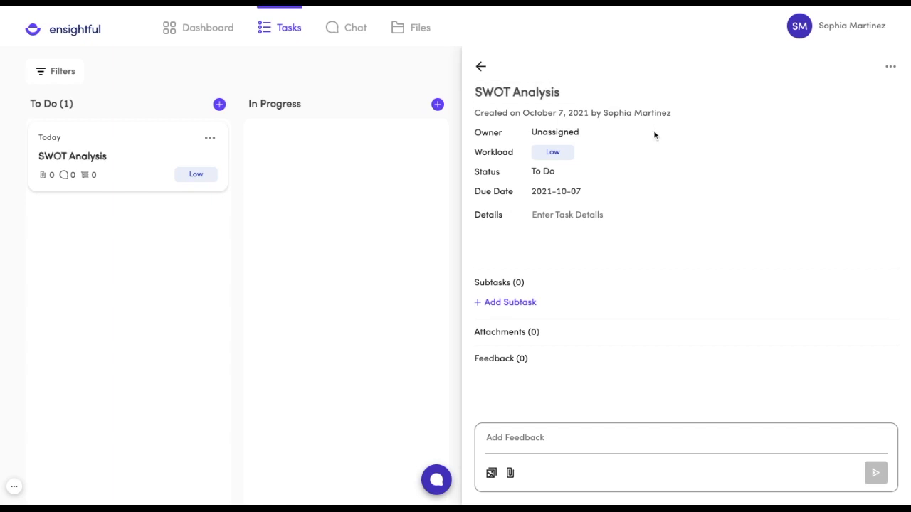
# Assign the SWOT Analysis task to the signed-in member as owner and set its due date to 2021-10-15
pyautogui.click(580, 135)
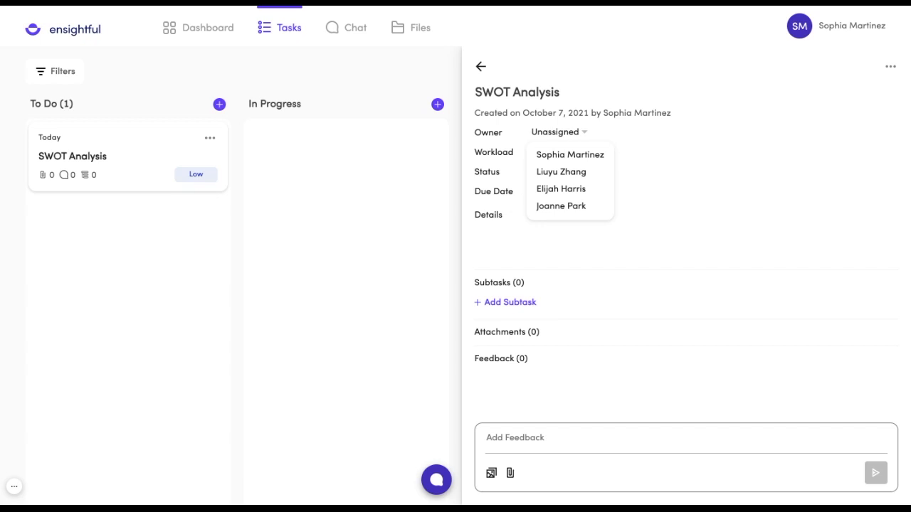
pyautogui.click(579, 156)
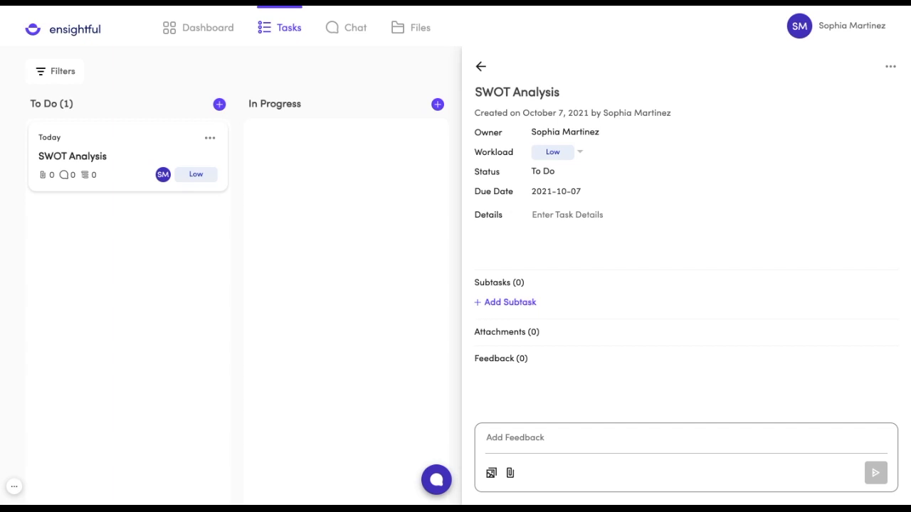
pyautogui.click(580, 153)
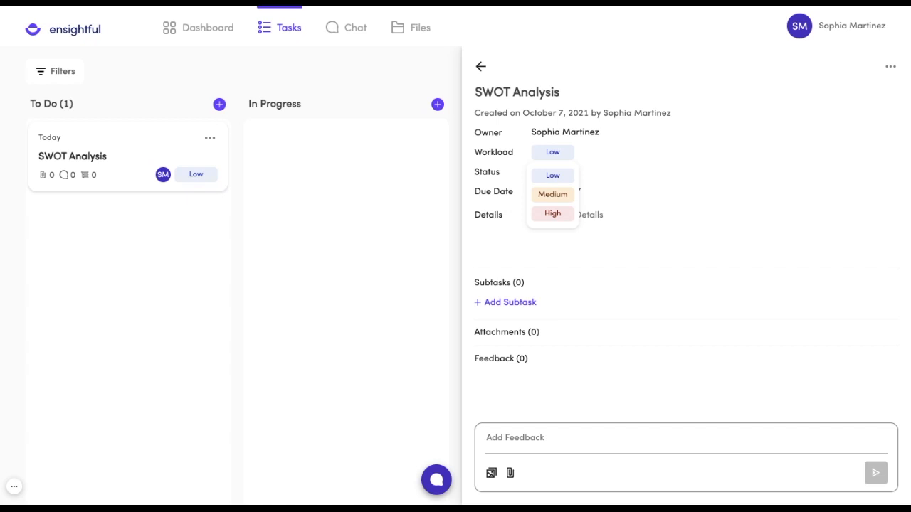
pyautogui.press('Escape')
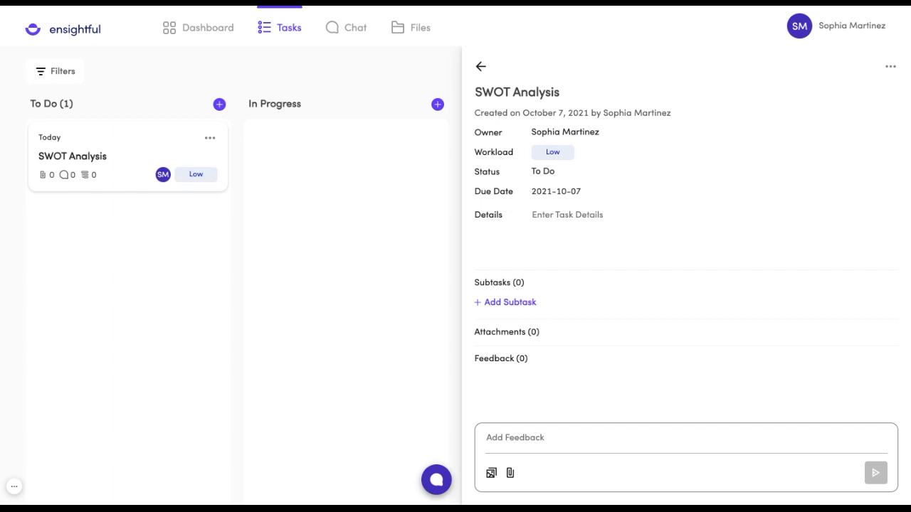
pyautogui.click(579, 194)
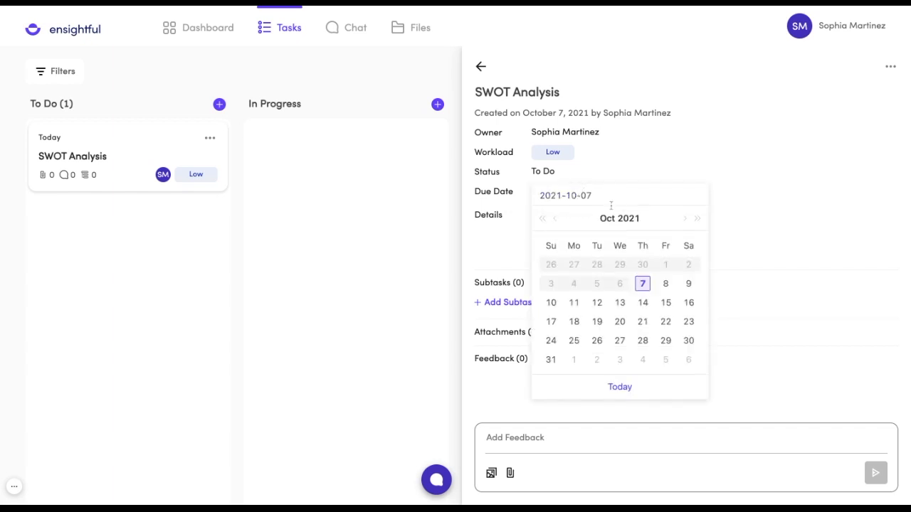
pyautogui.click(669, 309)
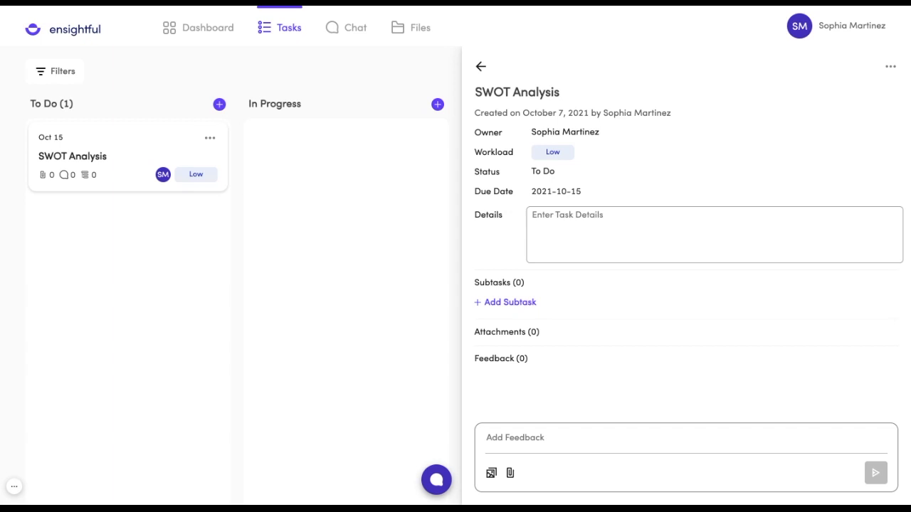
# Enter the task details on two lines: "5 points per heading" and "Sample SWOT analysis in the FILES folder"
pyautogui.click(567, 216)
pyautogui.write('5')
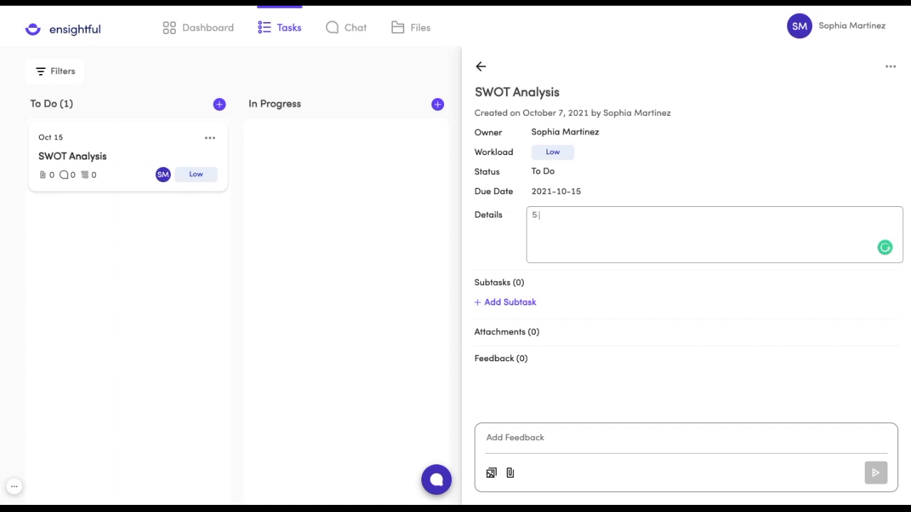
pyautogui.write(' points per heading')
pyautogui.press('Return')
pyautogui.write('Sample SWOT ana')
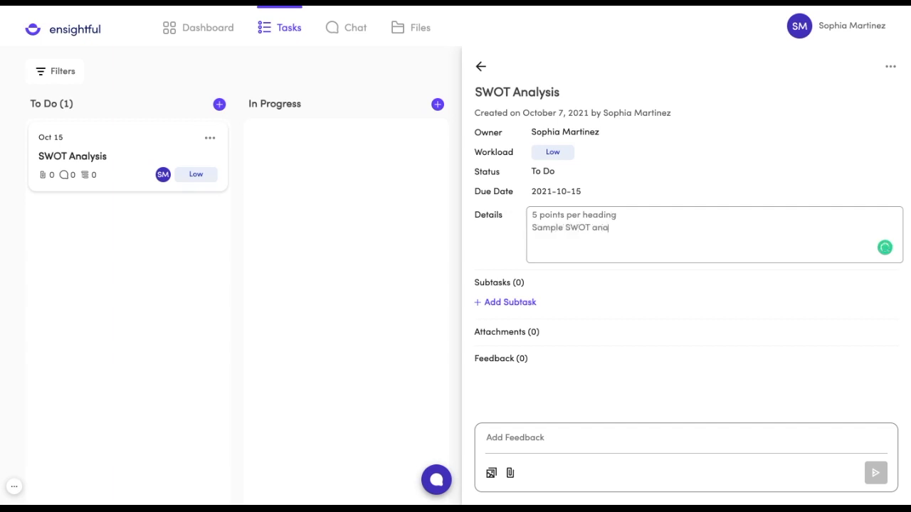
pyautogui.write('lysis in the FILES folder')
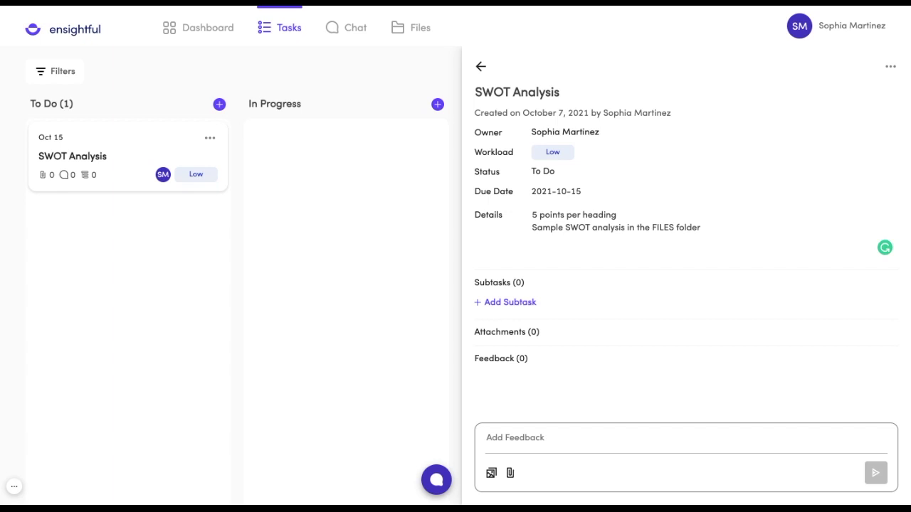
# Add a subtask titled "Strengths" to the SWOT Analysis task and assign it to the fourth listed group member
pyautogui.click(506, 303)
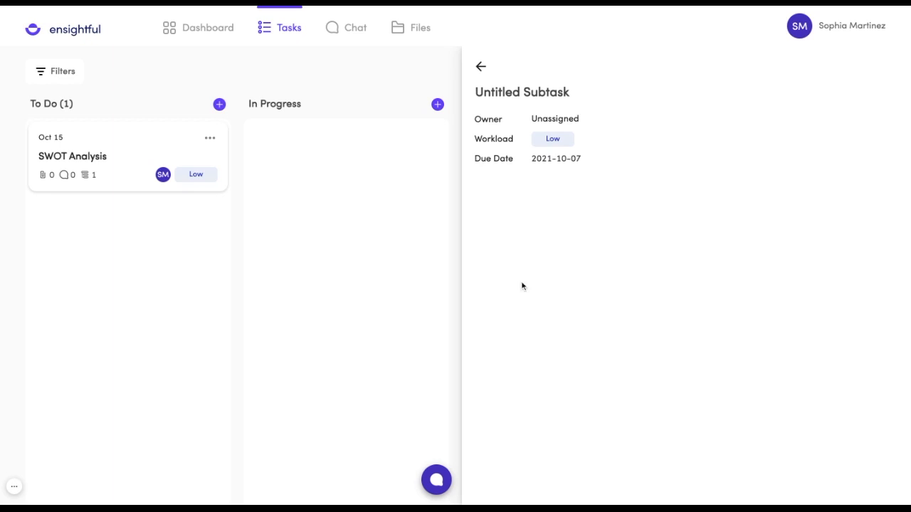
pyautogui.click(550, 91)
pyautogui.hotkey('ctrl', 'a')
pyautogui.press('BackSpace')
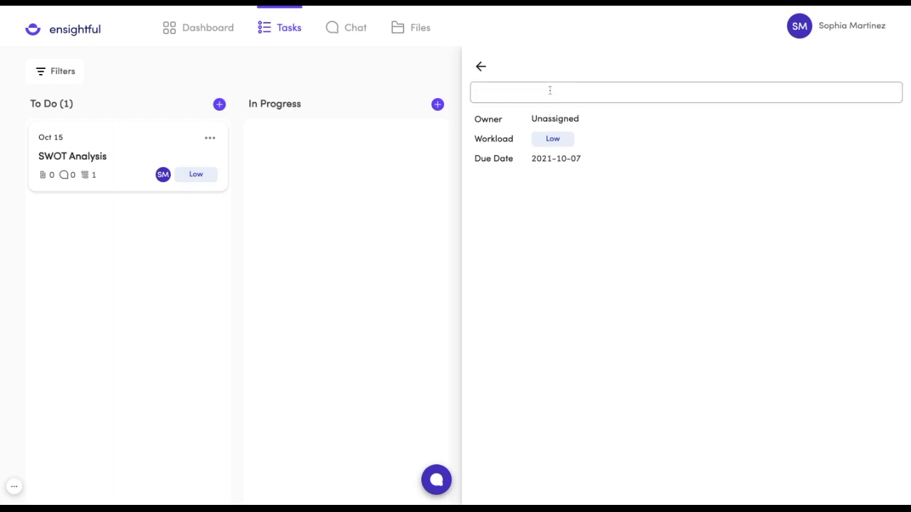
pyautogui.write('Strengths')
pyautogui.click(578, 123)
pyautogui.click(556, 193)
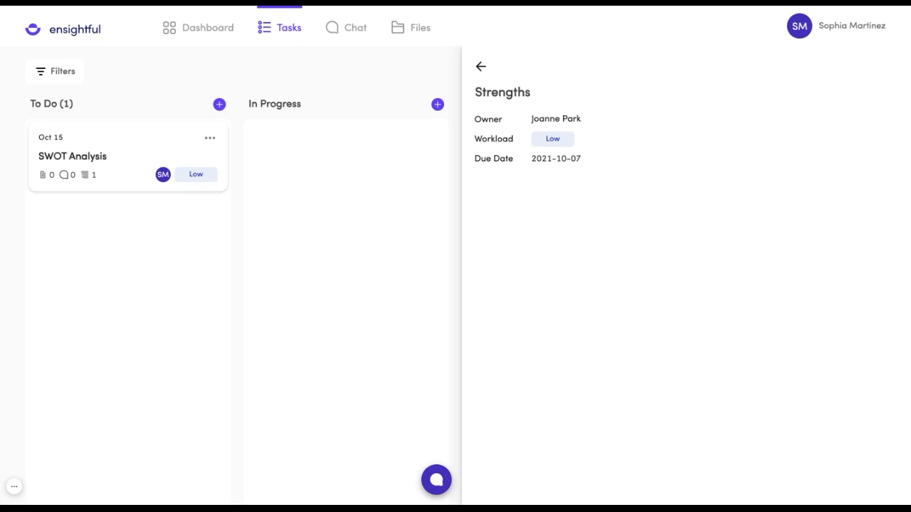
# Set the Strengths subtask's workload to Low and its due date to 2021-10-15, and return to the board
pyautogui.click(571, 140)
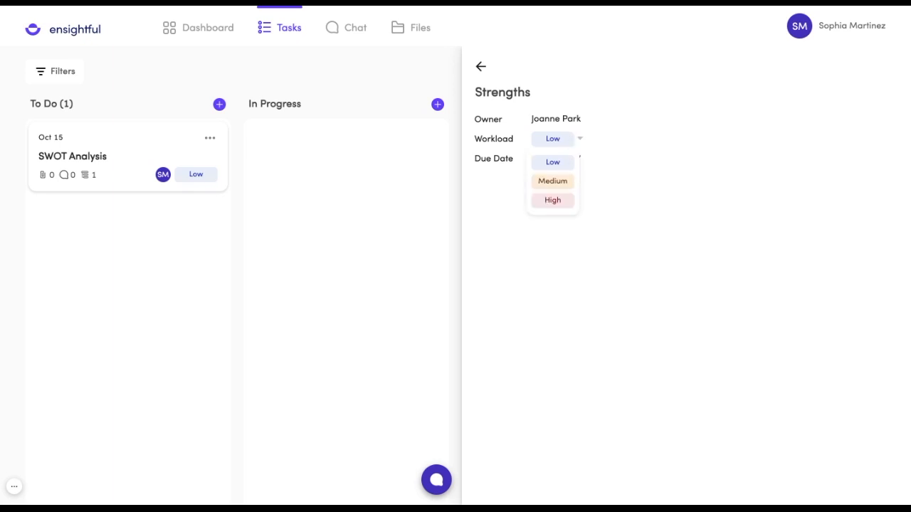
pyautogui.click(567, 163)
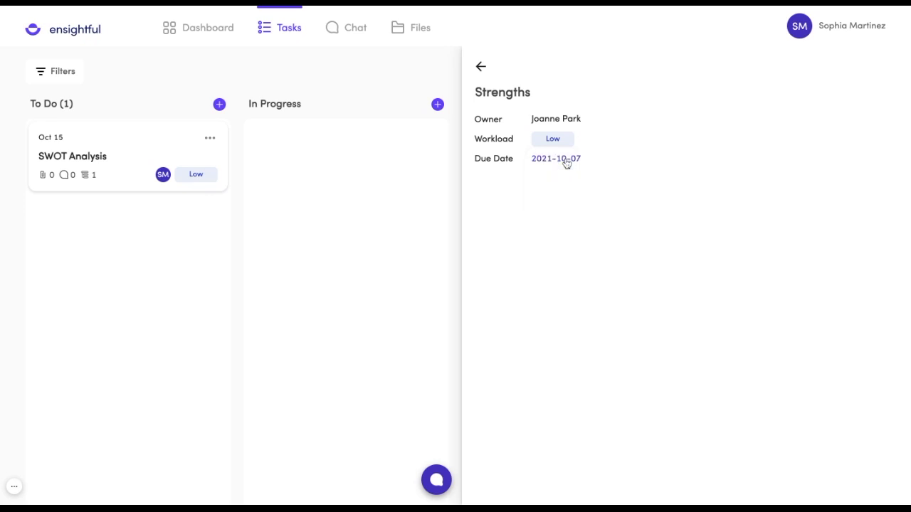
pyautogui.click(557, 158)
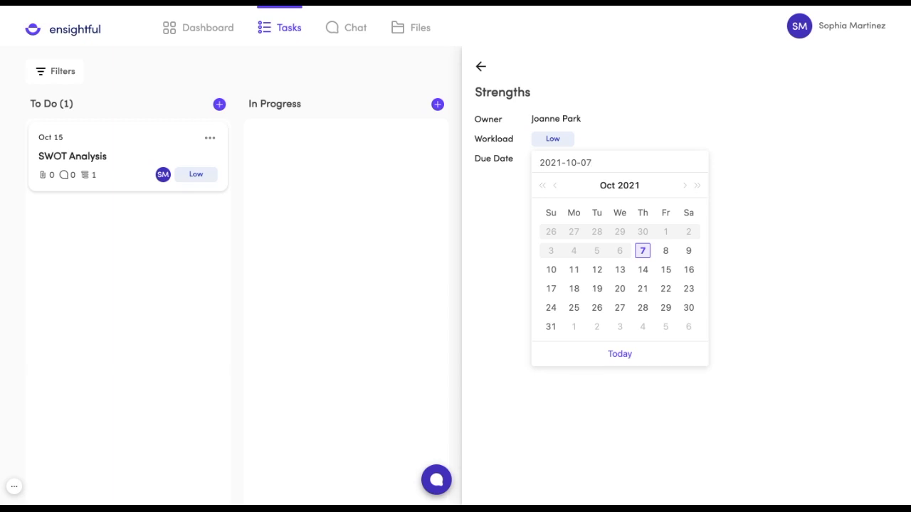
pyautogui.click(665, 270)
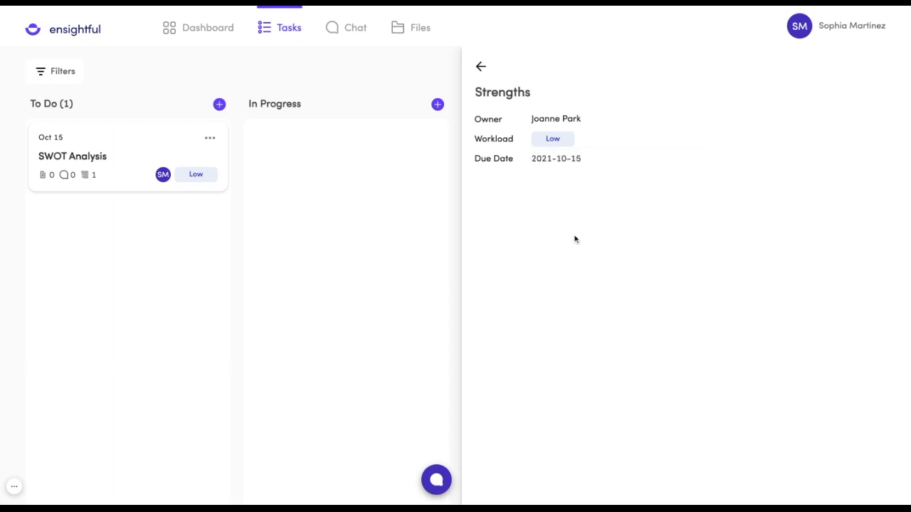
pyautogui.click(481, 66)
pyautogui.click(482, 67)
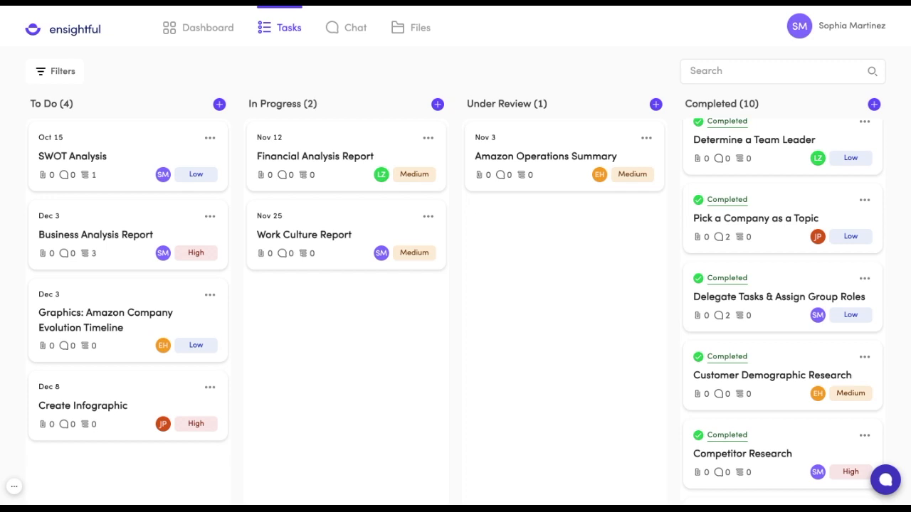
# Move the SWOT Analysis task from To Do to In Progress and on to Under Review
pyautogui.moveTo(156, 140); pyautogui.dragTo(375, 140)
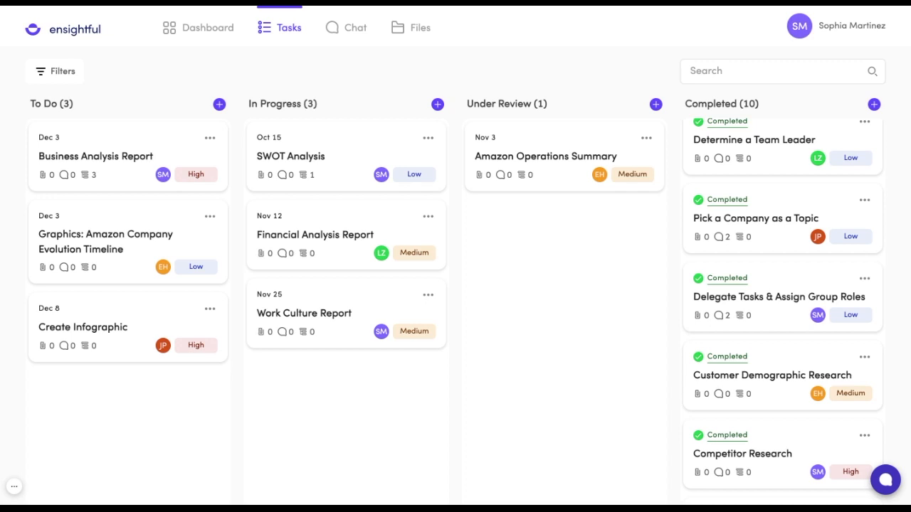
pyautogui.moveTo(385, 132); pyautogui.dragTo(602, 132)
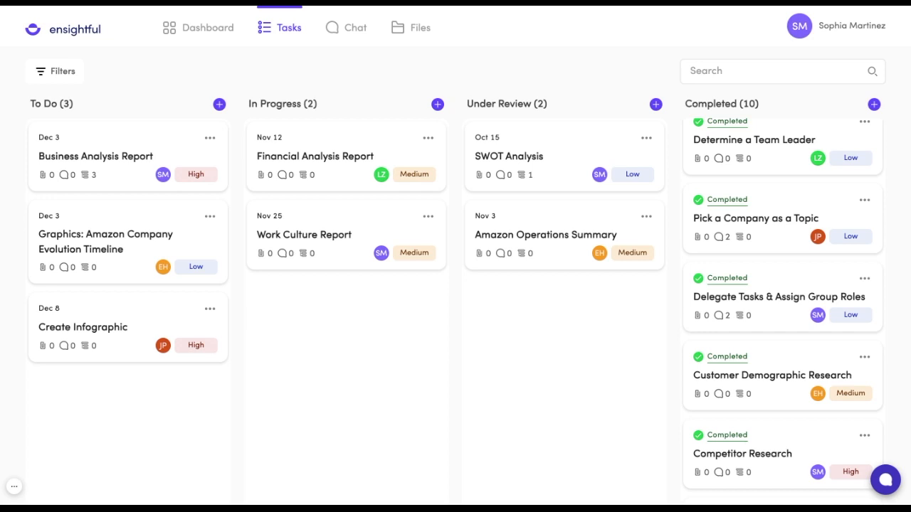
# Post feedback on the SWOT Analysis task, greeting the subtask owner and asking "can you please edit the second point under the Strengths?", and close the task
pyautogui.click(544, 156)
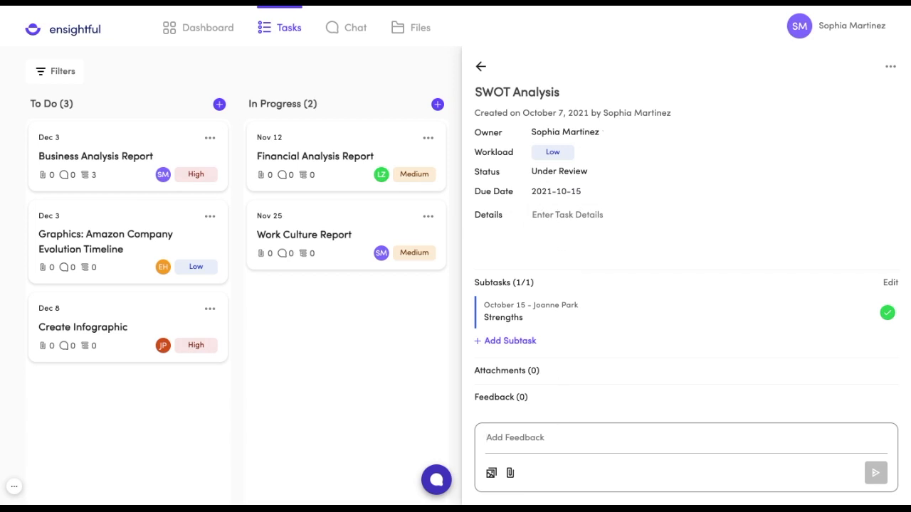
pyautogui.click(488, 438)
pyautogui.write('Hi Joanne, ')
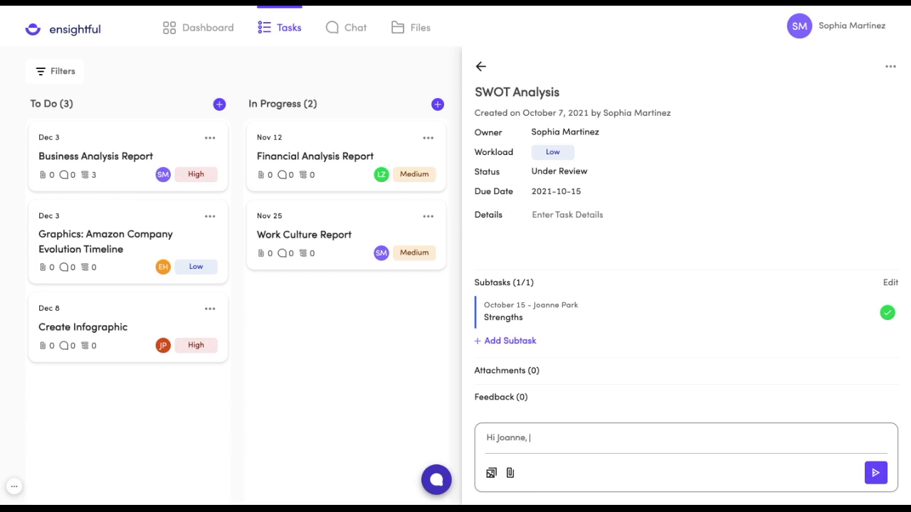
pyautogui.write('can you please edit the second po')
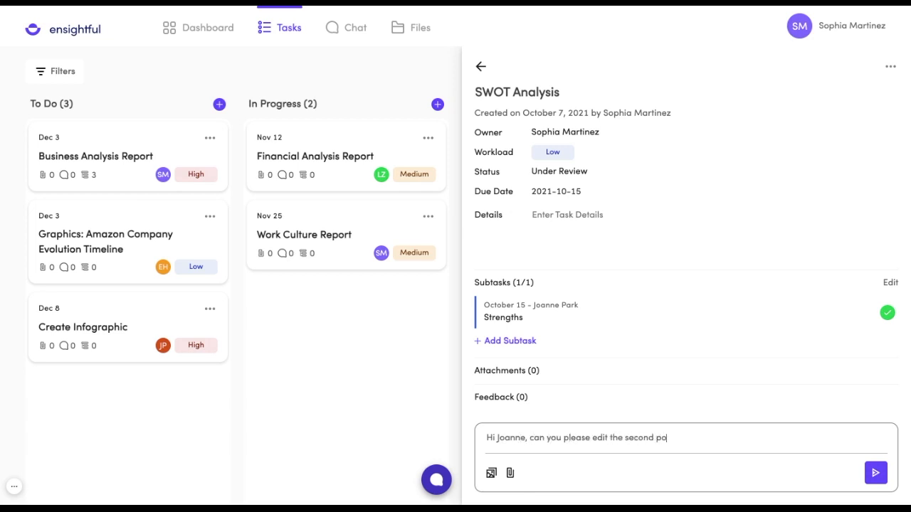
pyautogui.write('int under the Strengths?')
pyautogui.click(875, 473)
pyautogui.scroll(-2, 844, 418)
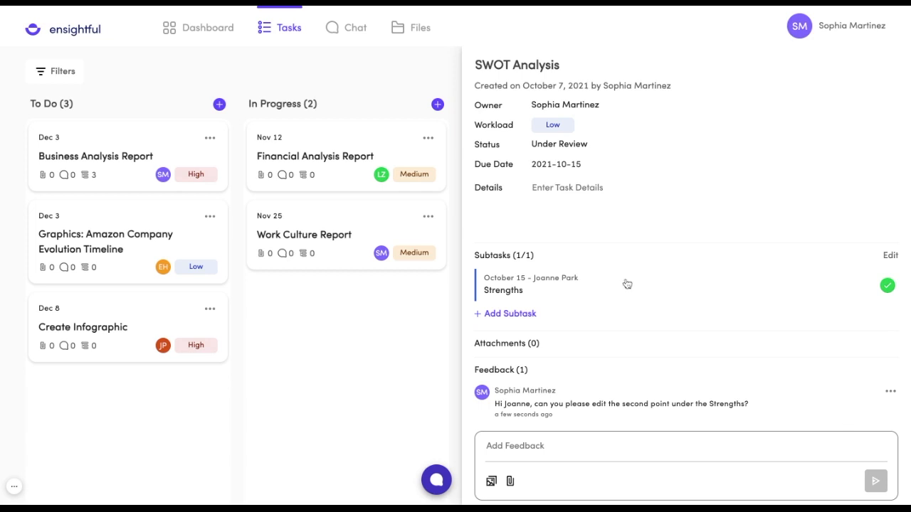
pyautogui.click(435, 91)
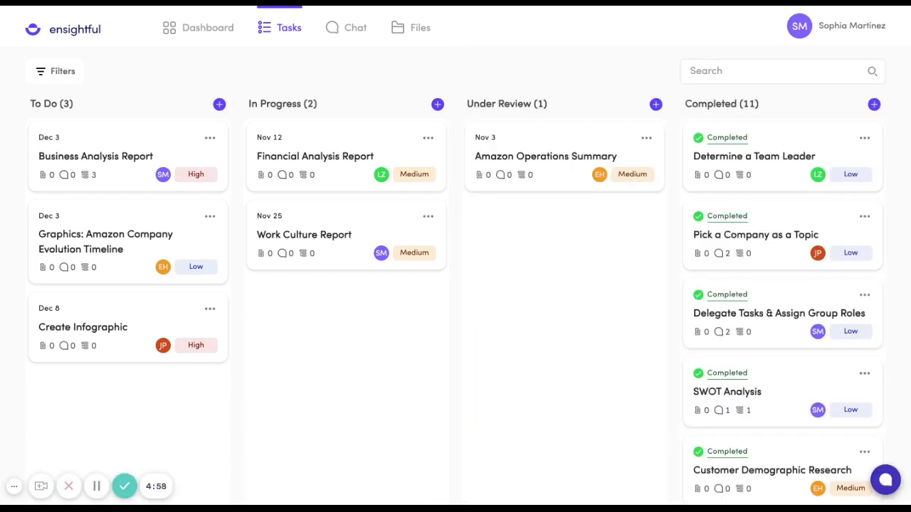